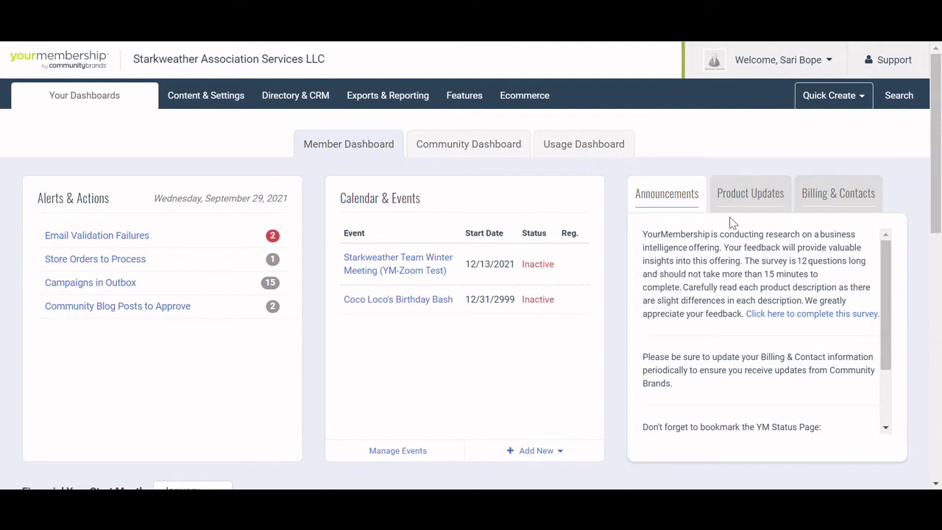
# Open the apprentice membership's Membership Configuration page from the Ecommerce memberships list.
pyautogui.click(545, 100)
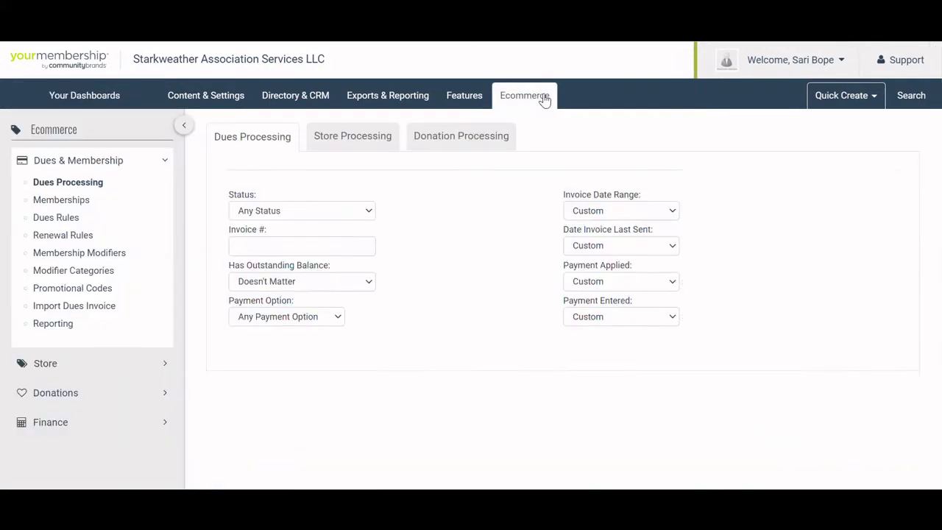
pyautogui.click(85, 204)
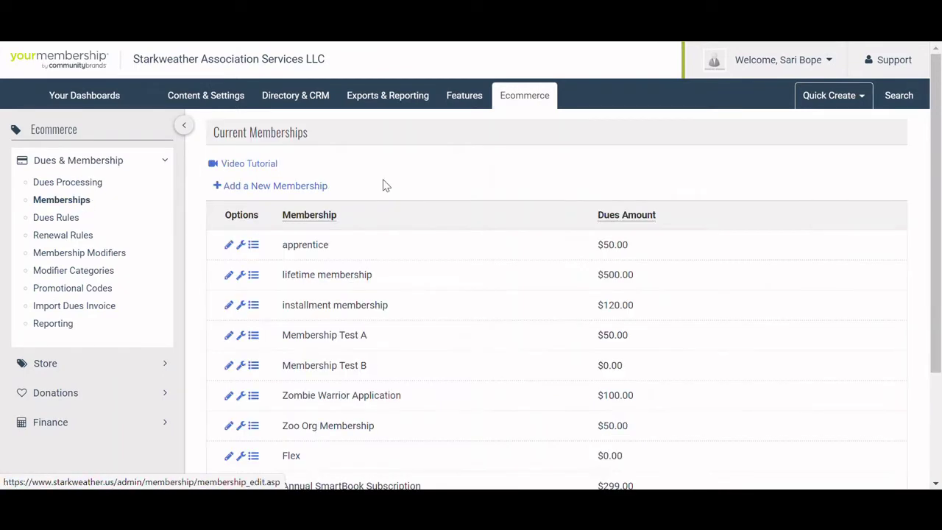
pyautogui.click(242, 249)
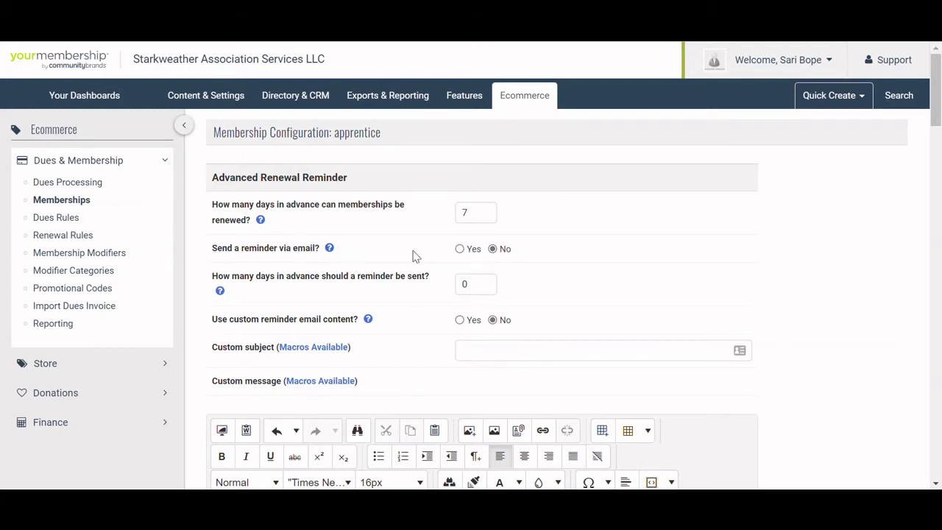
# Set 'Send a reminder via email?' and 'Use custom reminder email content?' to Yes, then enter the custom message field.
pyautogui.click(476, 253)
pyautogui.click(471, 326)
pyautogui.scroll(-3, 837, 272)
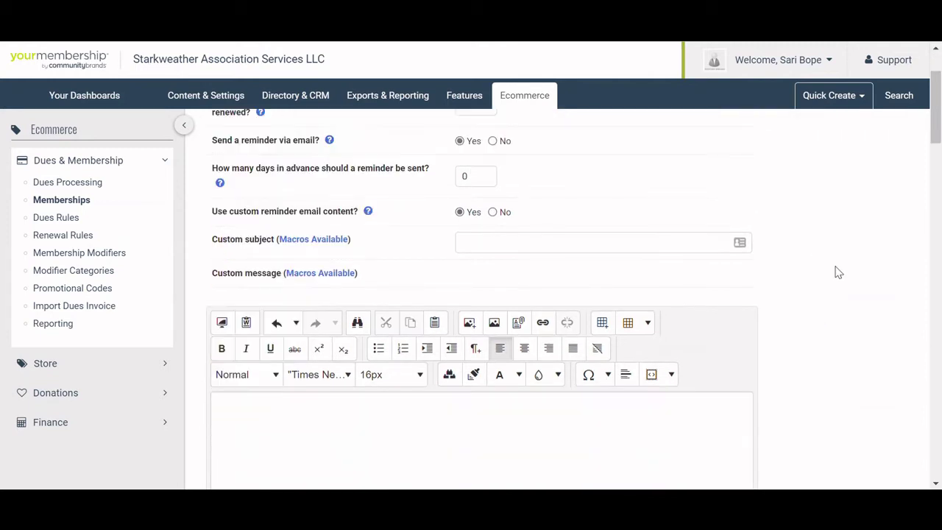
pyautogui.click(572, 372)
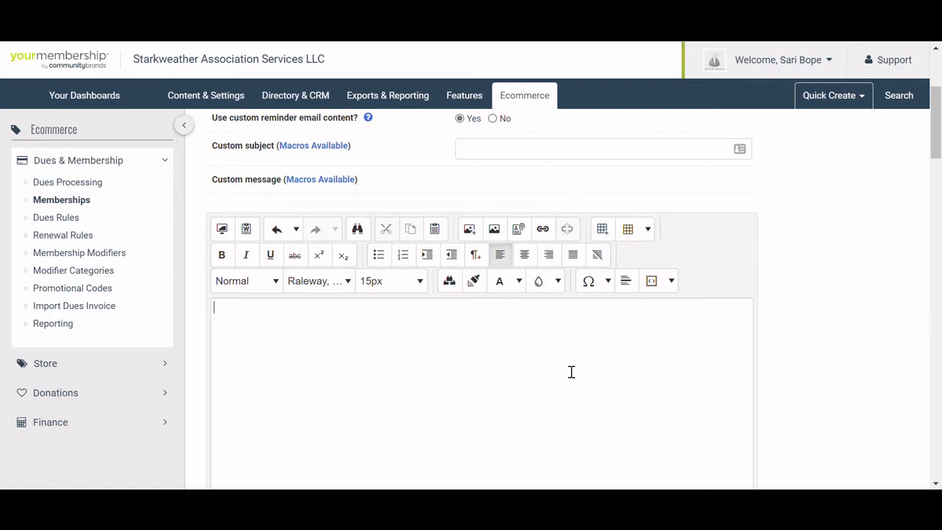
# Scroll down to review the Available Macros list for reminder emails, then back up.
pyautogui.scroll(3, 810, 336)
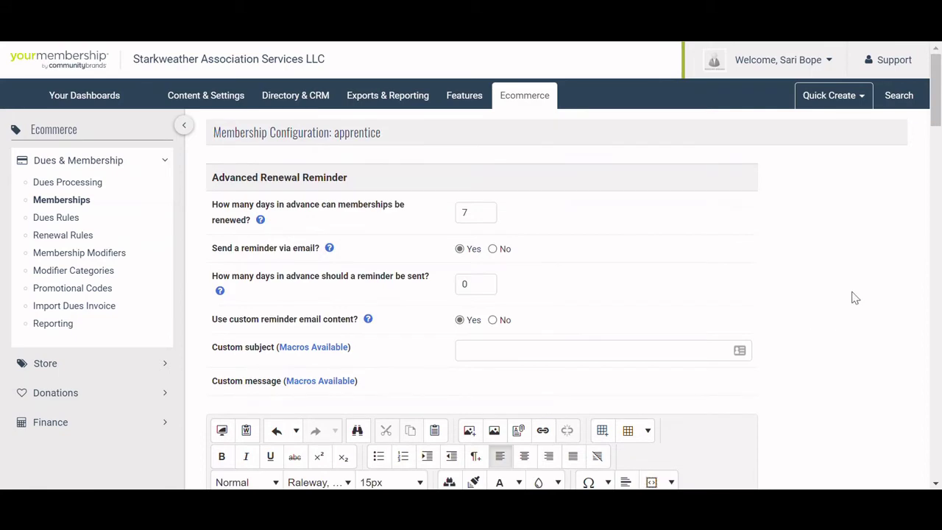
pyautogui.scroll(-5, 852, 297)
pyautogui.scroll(-15, 854, 297)
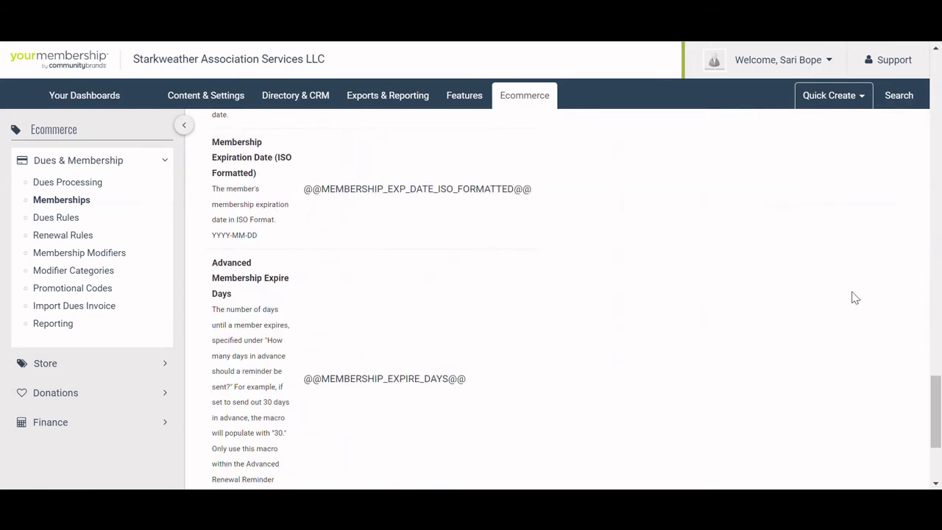
pyautogui.scroll(20, 865, 324)
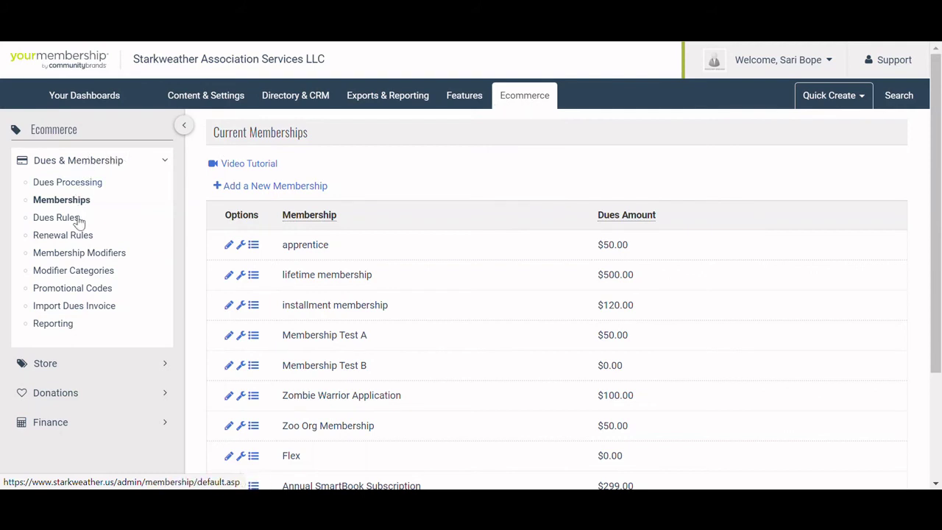
# Show the Dues & Membership Promotional Codes list with its start dates, expiry dates and discounts.
pyautogui.click(88, 293)
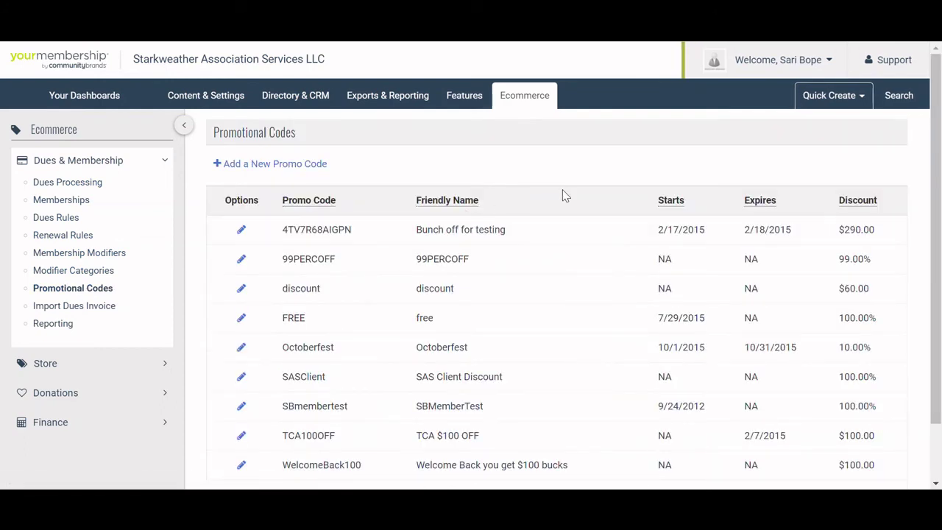
pyautogui.scroll(-2, 566, 195)
pyautogui.scroll(2, 567, 195)
# Show the Store's Promotional Codes list, including codes like chilicookoff and treeticket.
pyautogui.click(112, 368)
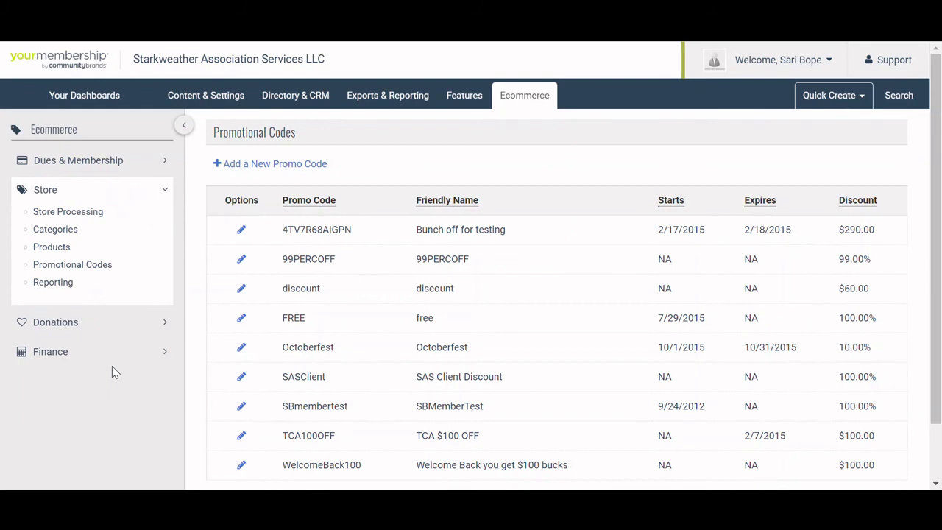
pyautogui.click(93, 271)
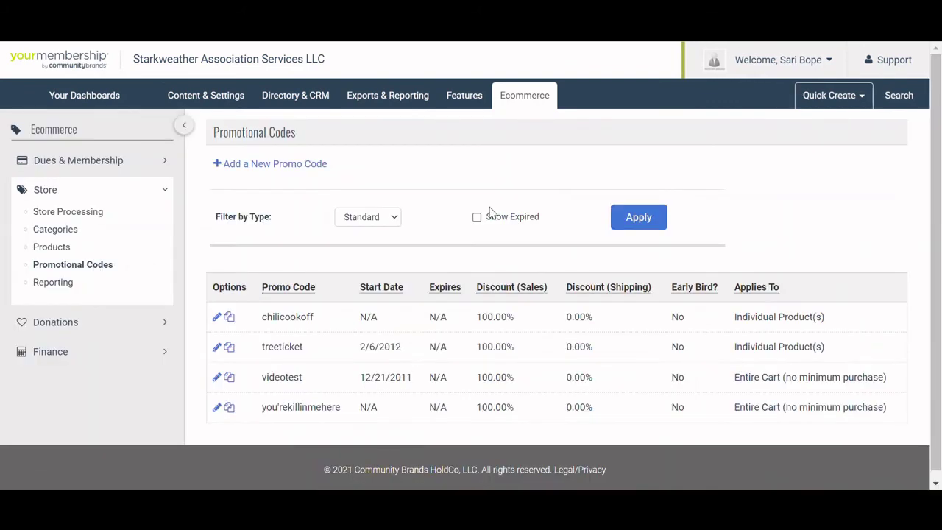